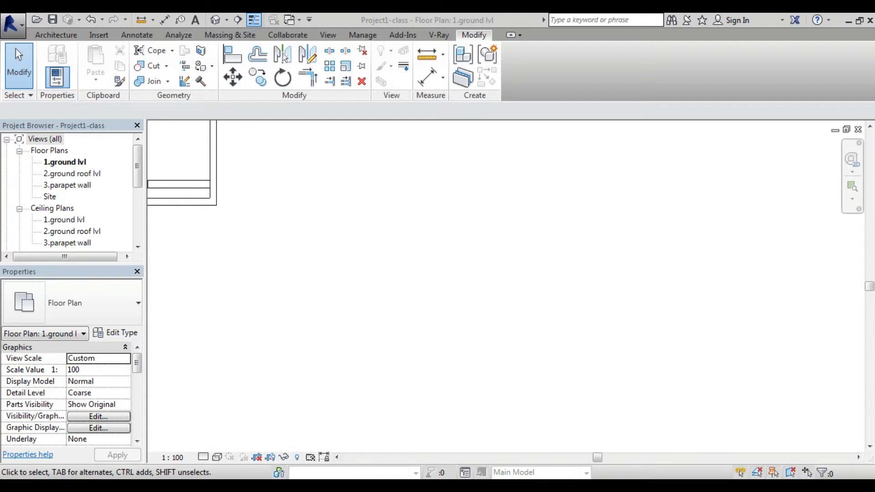
- Draw a 10'-0" Generic - 300mm architectural wall from a picked start point
key(w)
key(a)
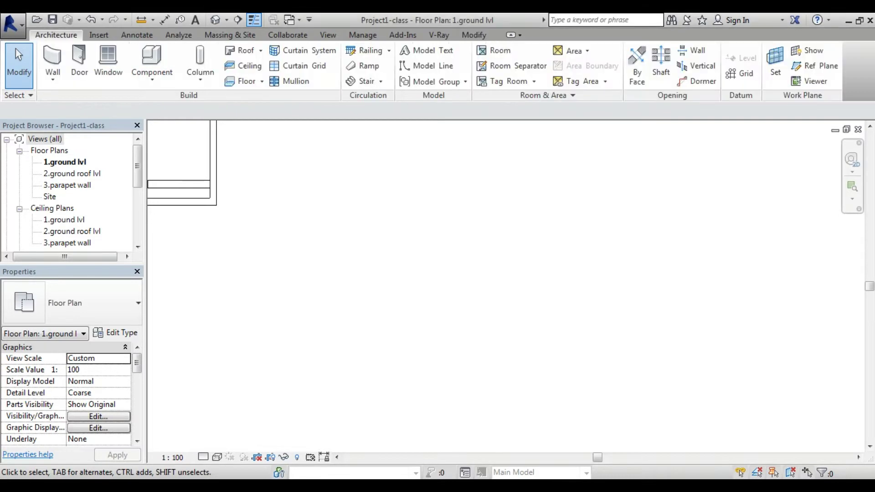
click(53, 79)
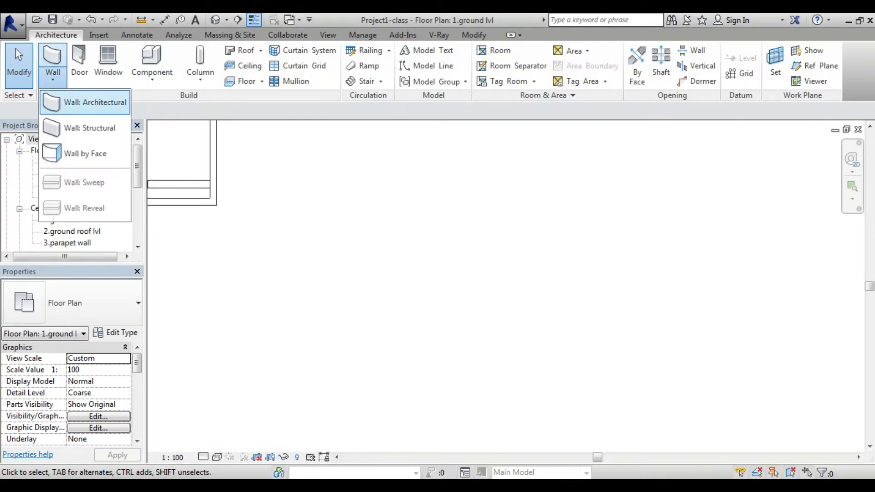
click(84, 102)
click(257, 287)
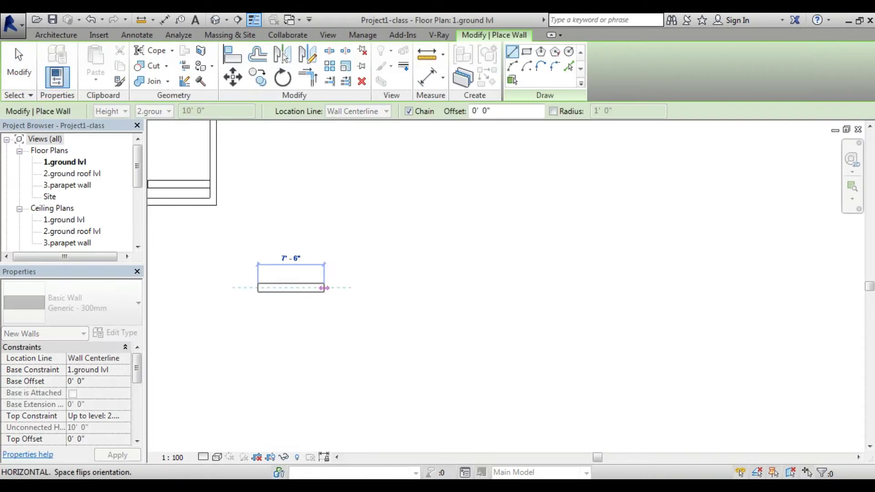
text(10')
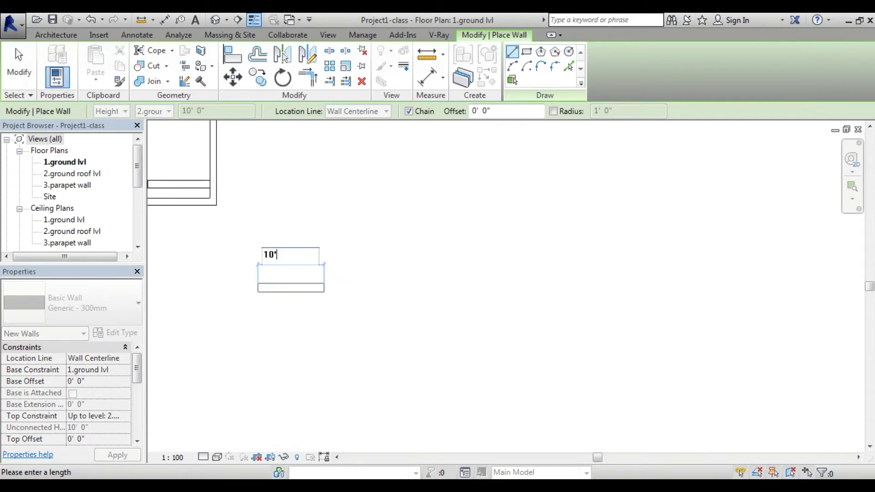
key(Return)
key(Escape)
- Centre the new wall in the plan view and cancel wall placement
scroll(322, 298, up, 2)
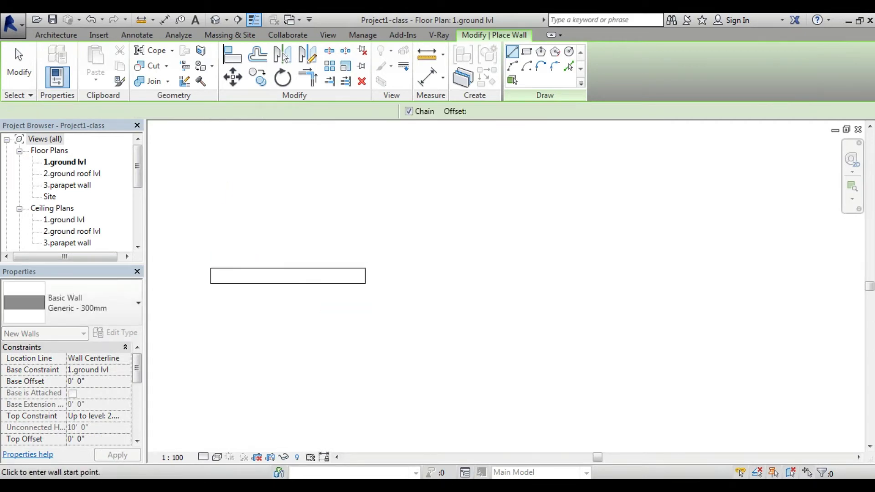
scroll(322, 299, up, 1)
middle_drag(321, 299, 446, 312)
scroll(378, 255, down, 1)
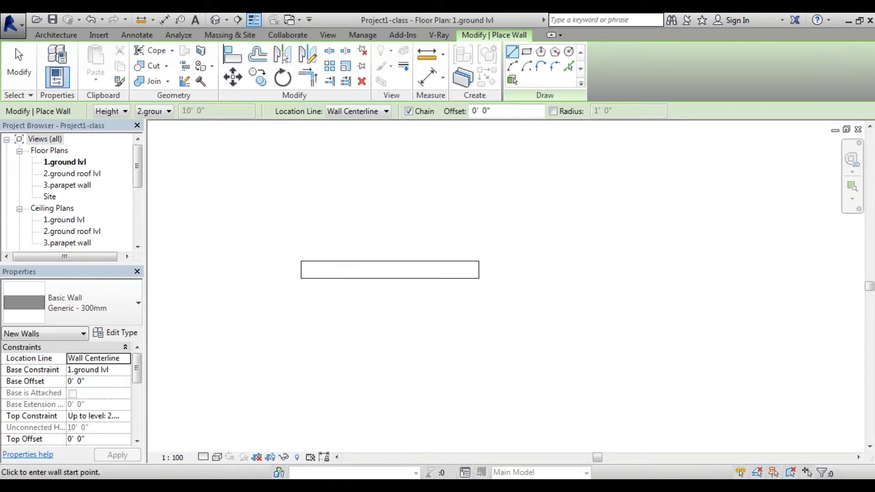
middle_drag(378, 255, 279, 244)
right_click(330, 196)
click(364, 206)
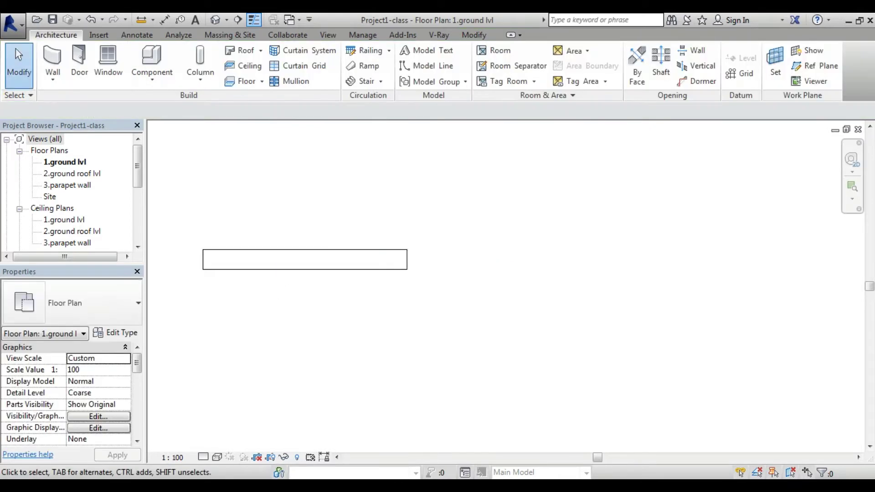
- Scale the selected wall numerically by a factor of 2, doubling it to 20'-0"
click(473, 34)
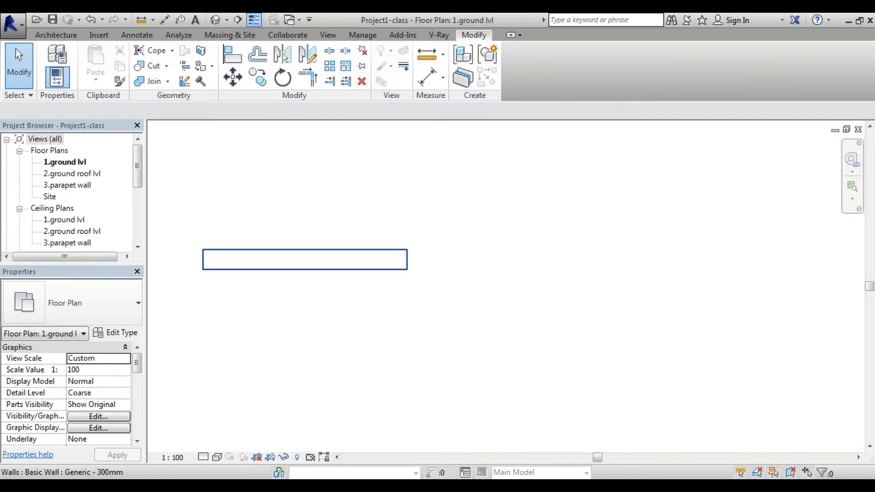
click(305, 250)
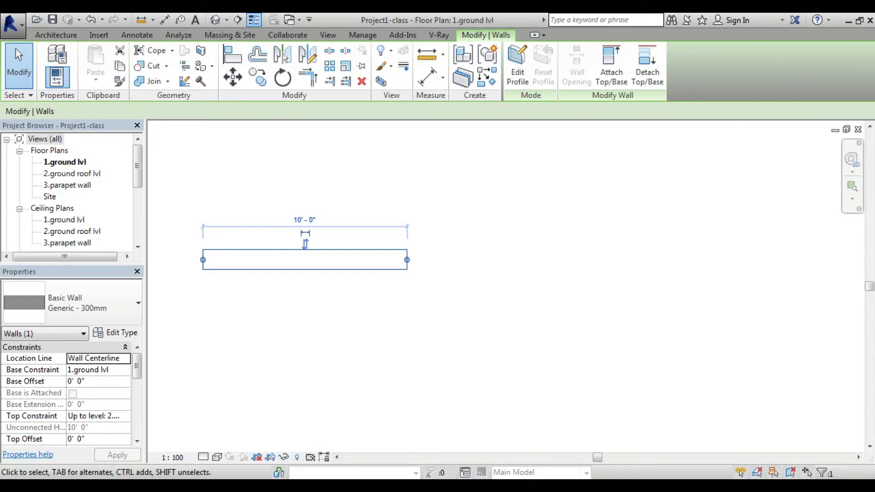
click(346, 66)
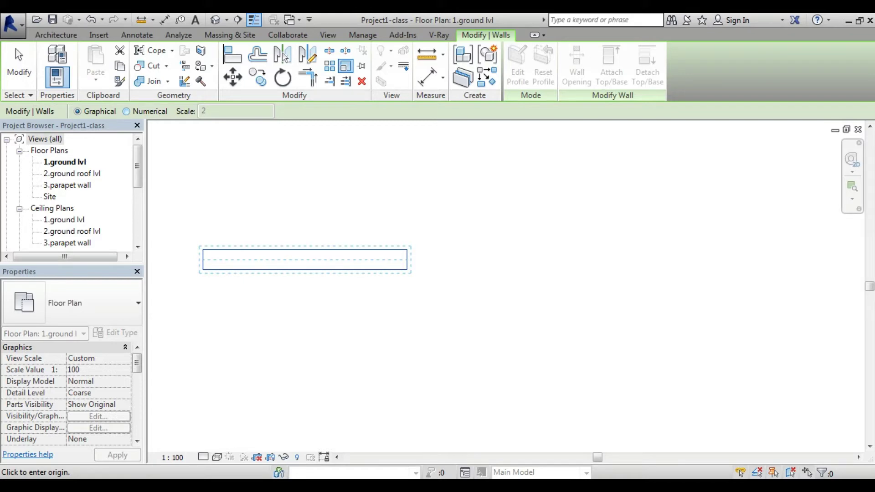
click(126, 112)
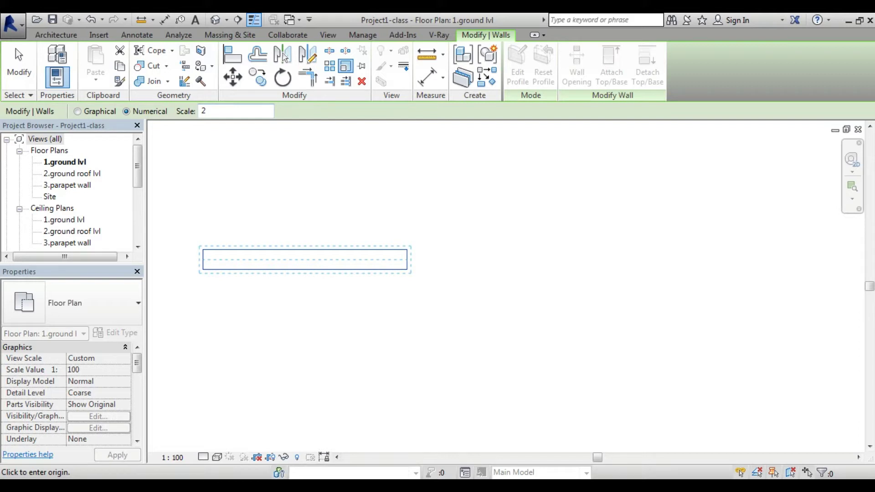
click(407, 260)
- Set the wall's temporary length dimension back to 10'-0"
scroll(471, 301, down, 1)
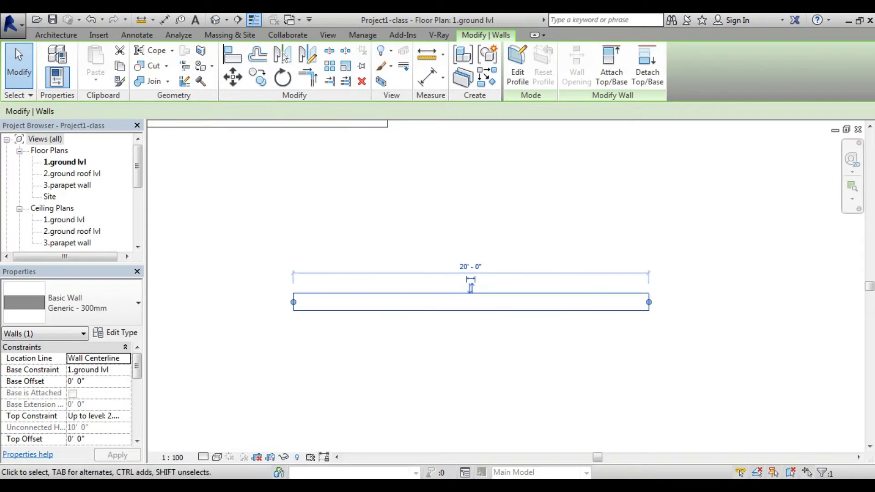
scroll(462, 275, up, 1)
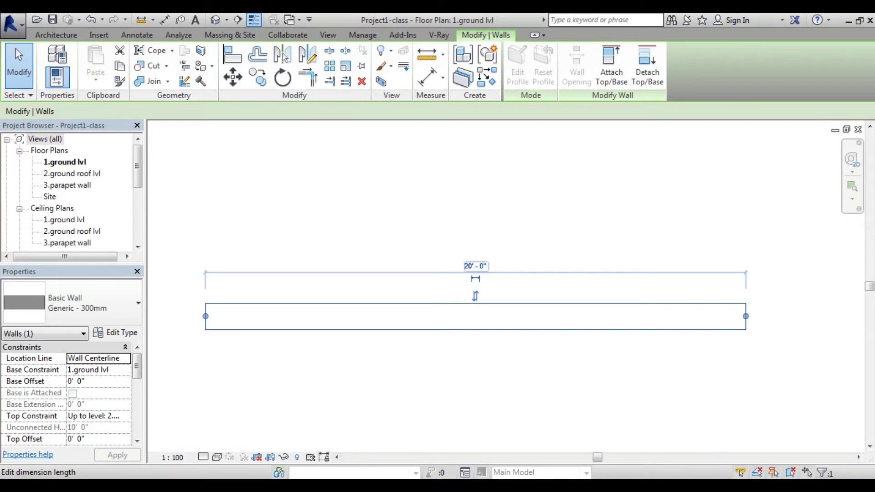
text(10)
key(Return)
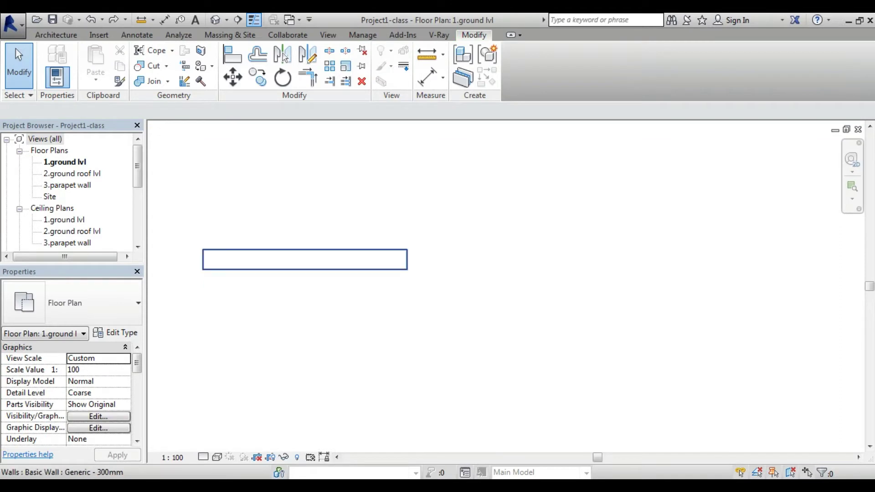
- Try scaling the wall by 3, dismiss the Go To View prompt, and undo it
click(346, 66)
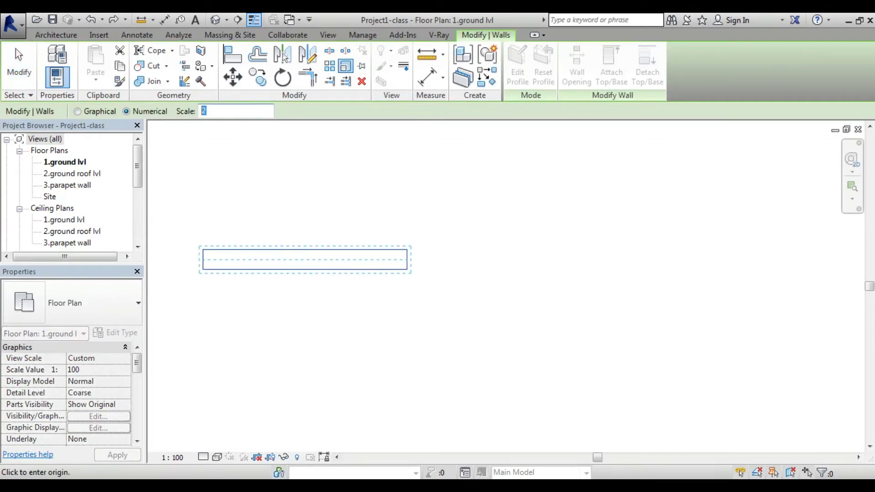
key(2)
text(3)
double_click(204, 259)
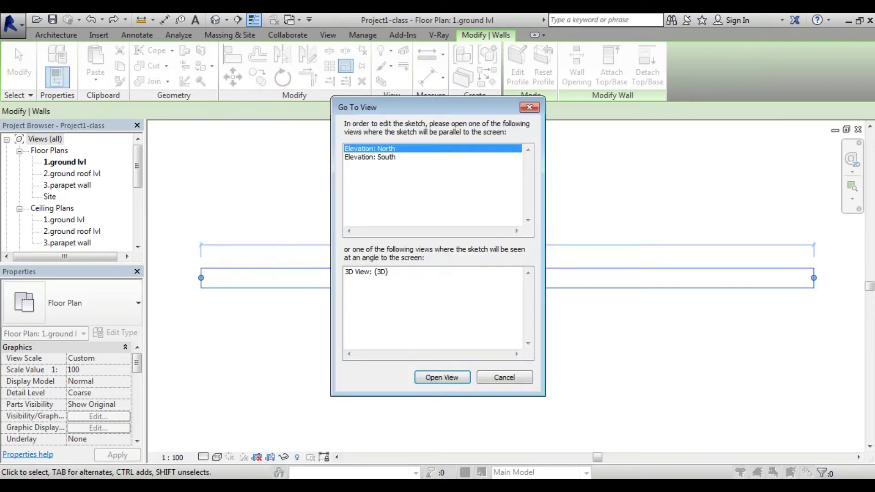
click(529, 107)
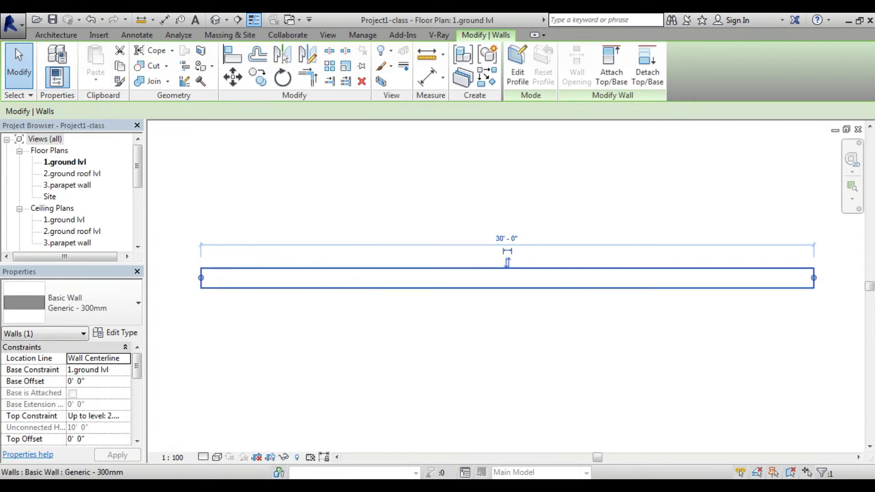
key(ctrl+z)
- Rescale the reselected wall numerically by 2.5 to 25'-0", then undo that scaling
click(306, 250)
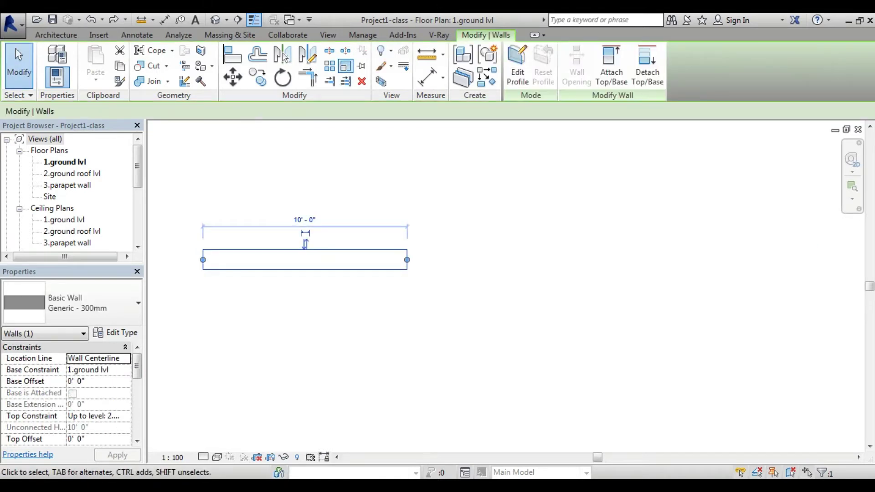
key(r)
key(e)
click(126, 111)
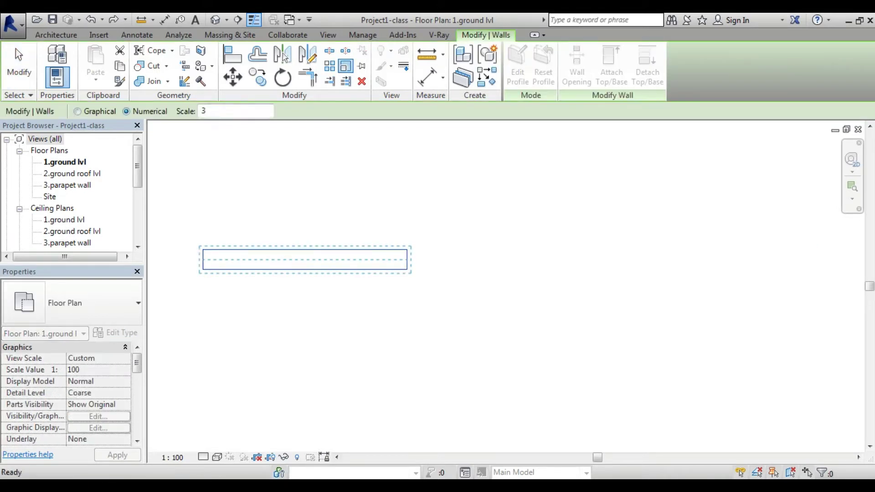
key(Tab)
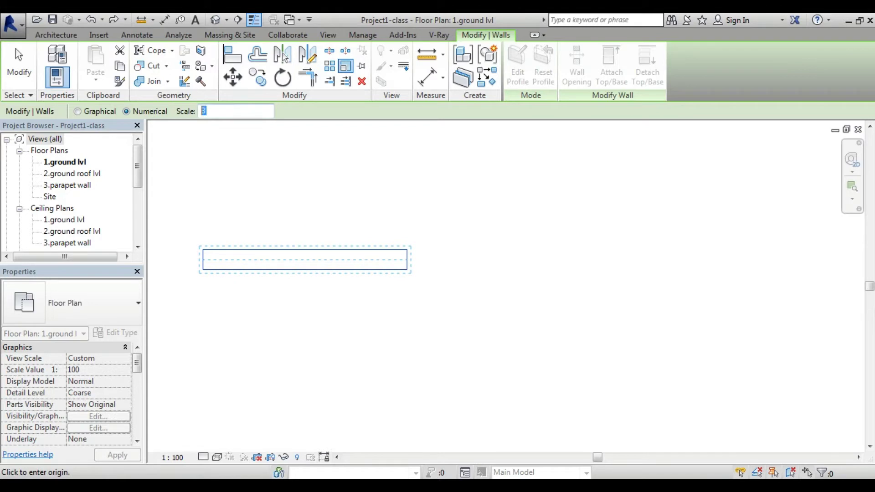
text(2.)
text(5)
click(203, 249)
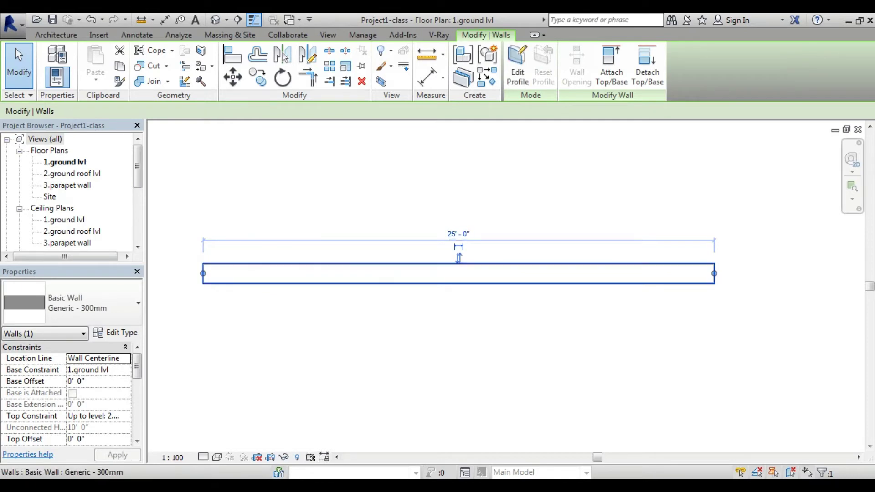
key(ctrl+z)
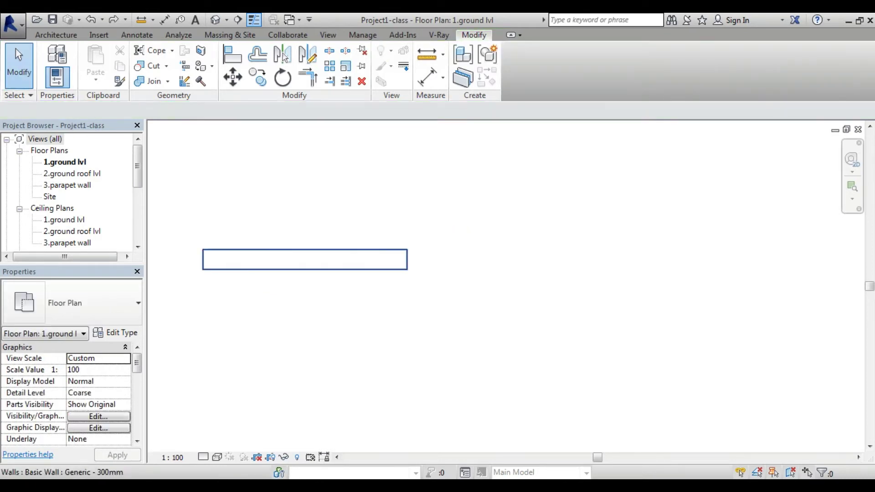
- Scale the wall numerically by 2.75 to 27'-6" long, then deselect it
click(304, 269)
key(r)
key(e)
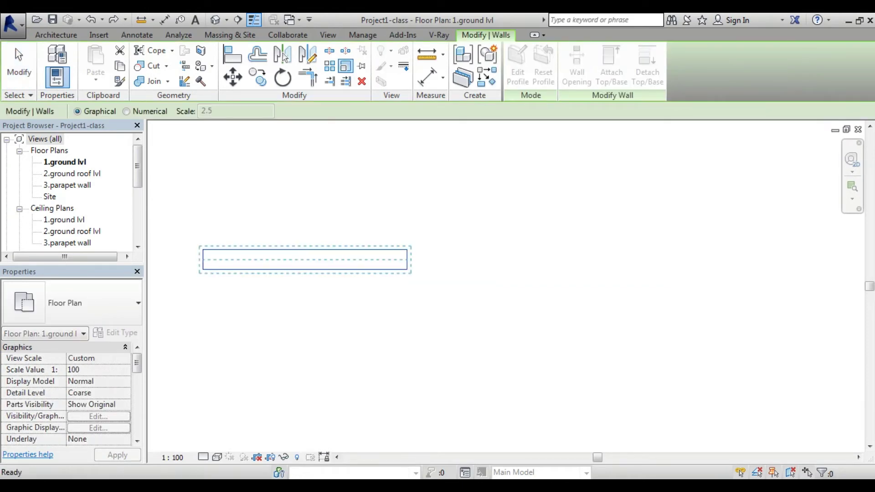
click(125, 111)
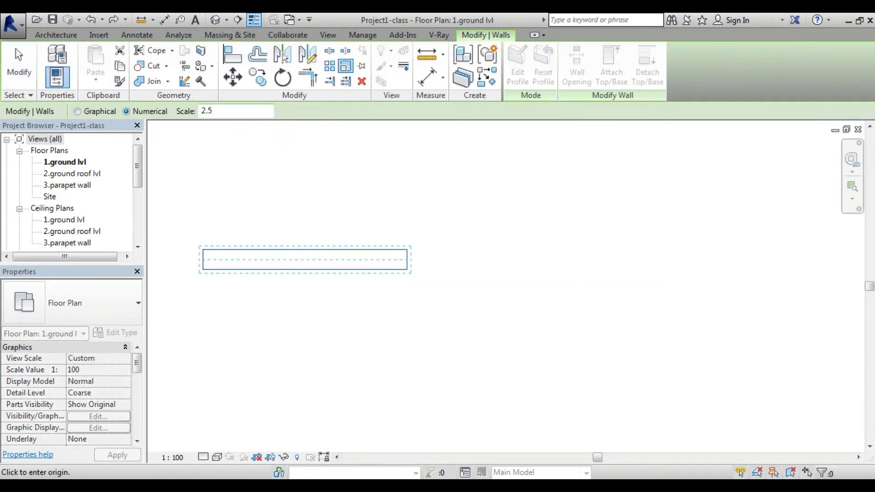
text(2)
text(.5)
key(BackSpace)
text(75)
key(Return)
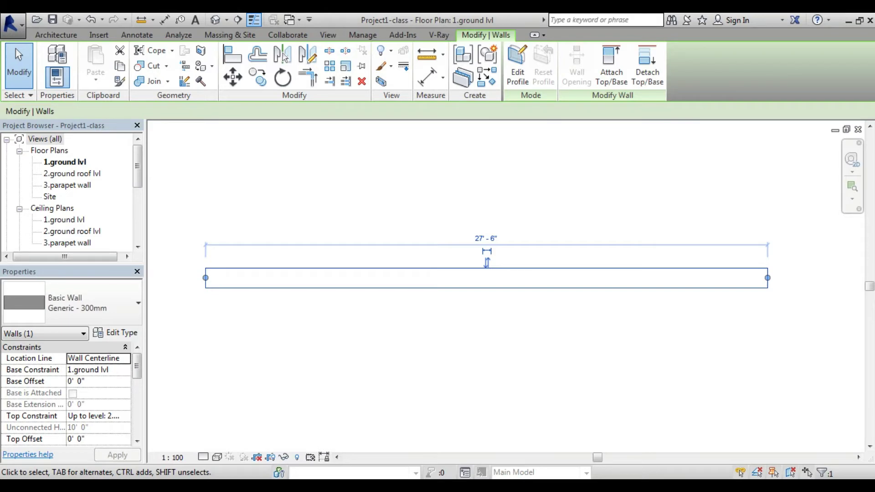
key(Escape)
click(56, 35)
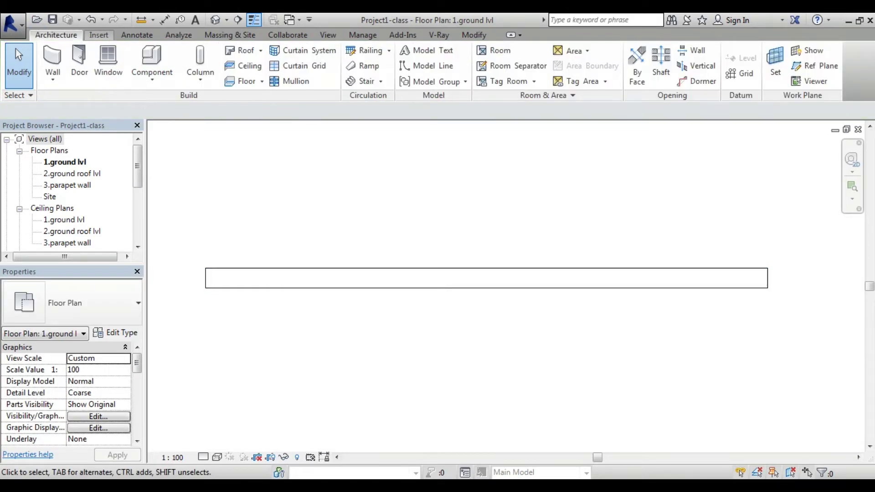
click(151, 79)
click(173, 101)
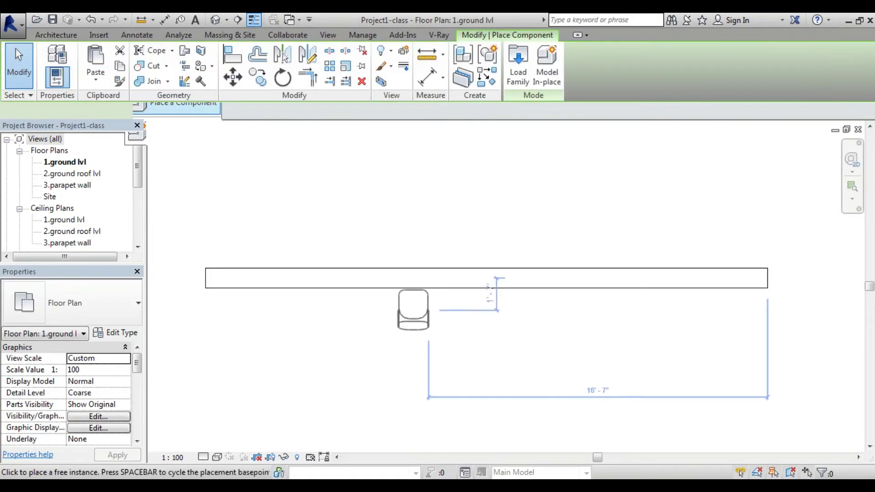
click(431, 349)
key(Escape)
key(Escape)
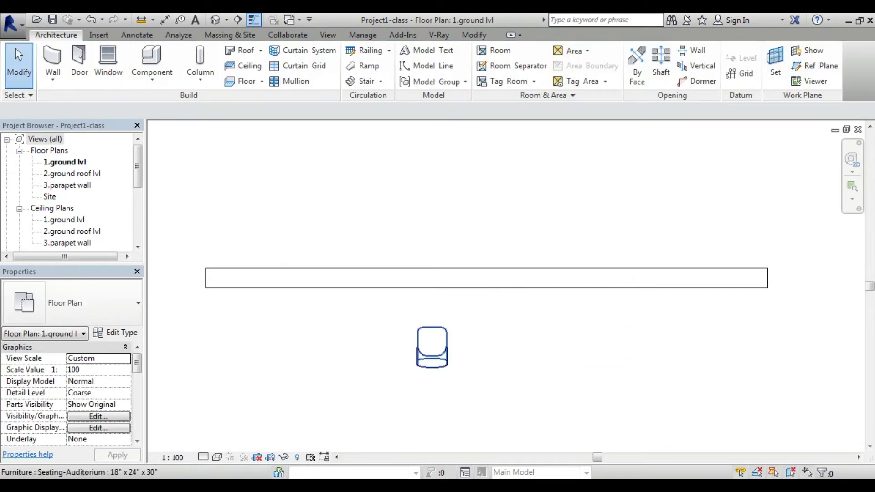
scroll(432, 347, up, 1)
click(431, 348)
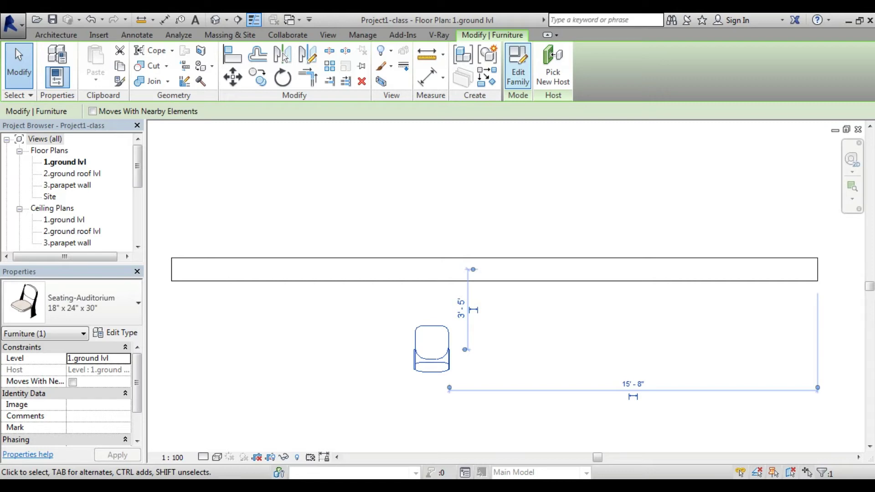
key(Escape)
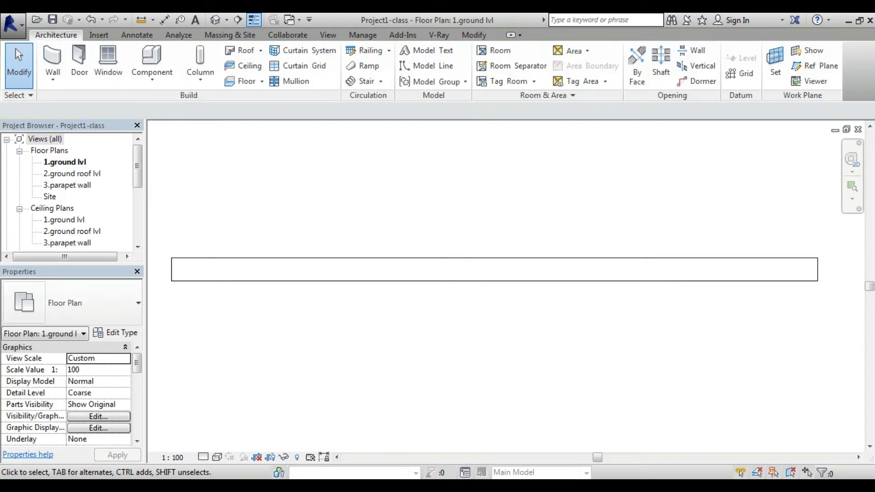
- Undo twice back to the original short wall, reselect it, and start graphical scaling
click(494, 258)
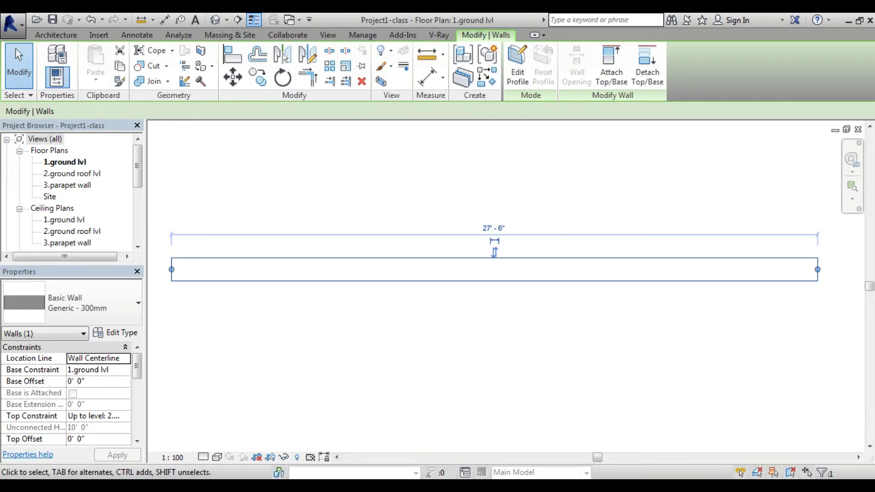
key(Escape)
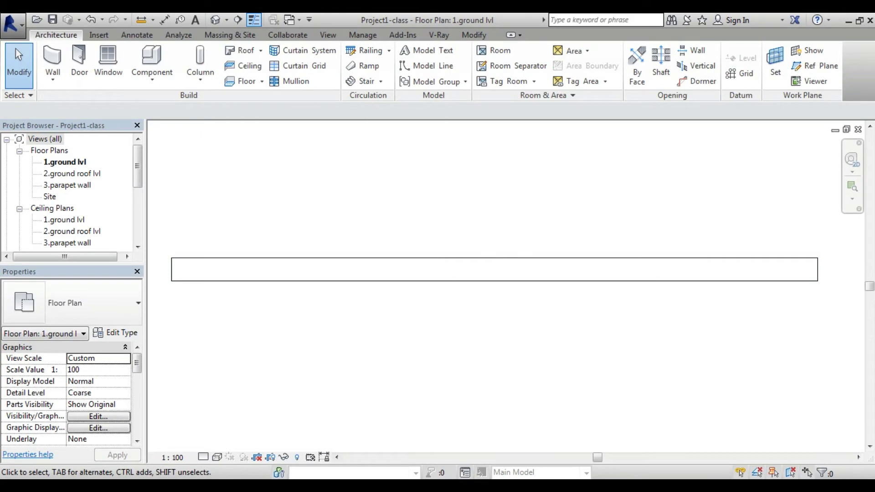
key(ctrl+z)
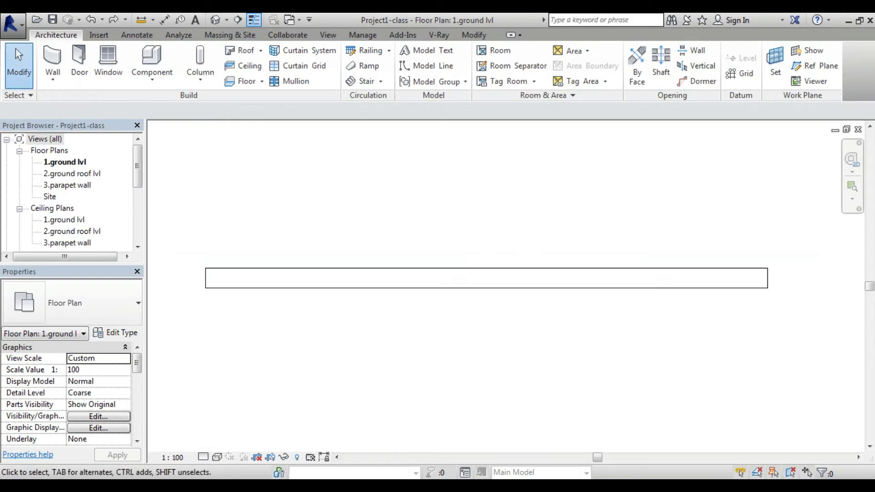
key(ctrl+z)
click(305, 250)
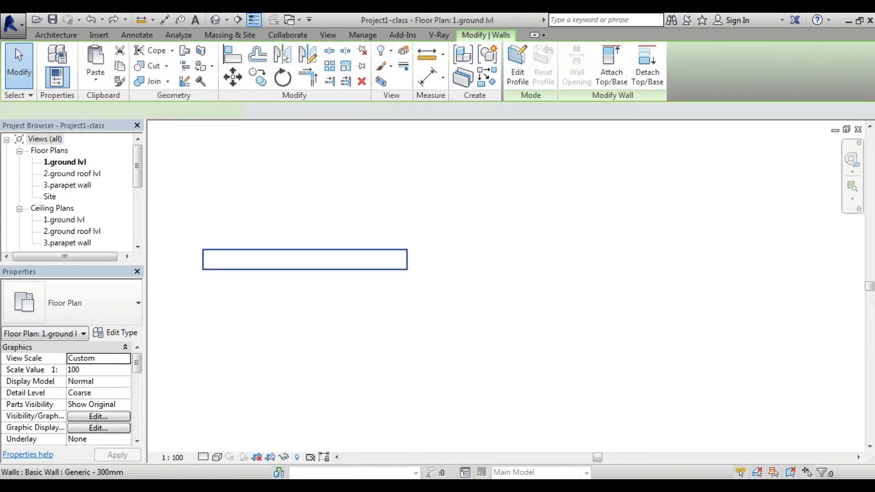
click(345, 66)
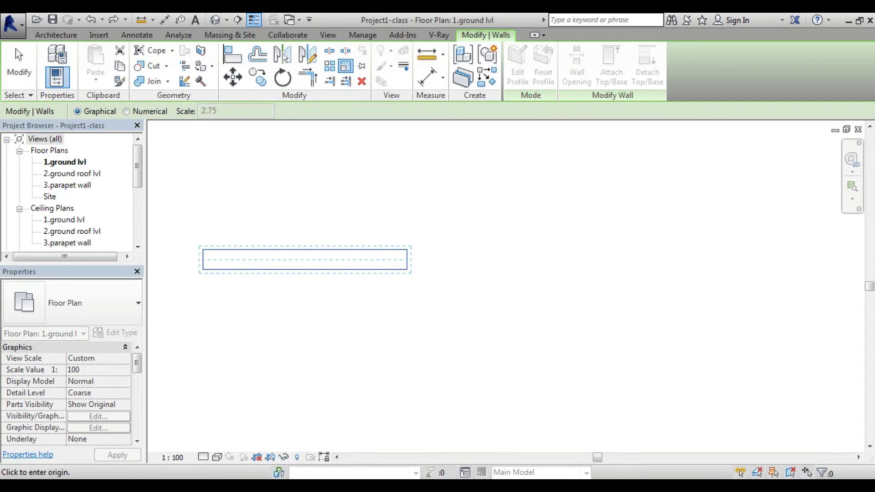
- Graphically scale the wall from its right end using a 25'-0" reference, stretching it much longer
click(405, 250)
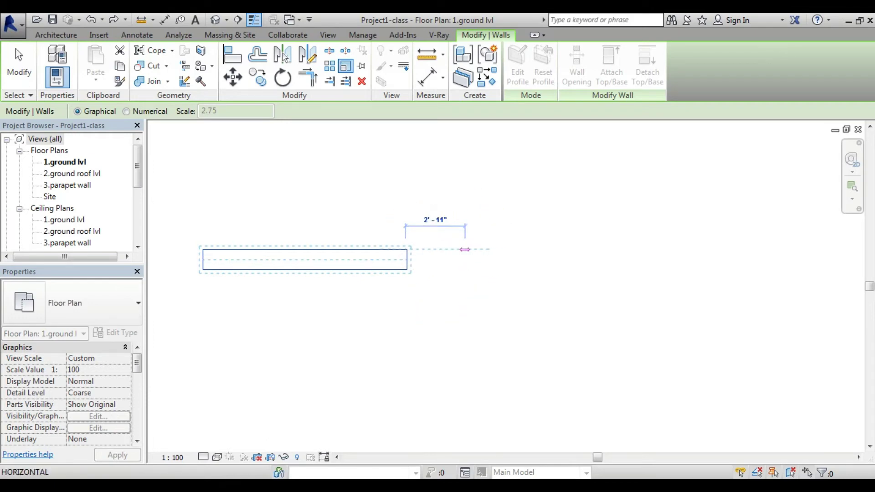
click(446, 249)
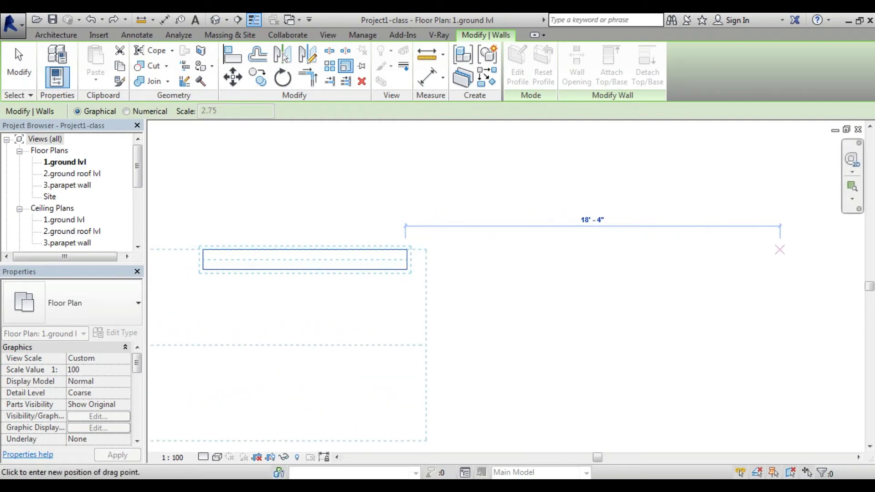
scroll(774, 248, down, 1)
scroll(762, 250, down, 1)
middle_drag(737, 250, 639, 278)
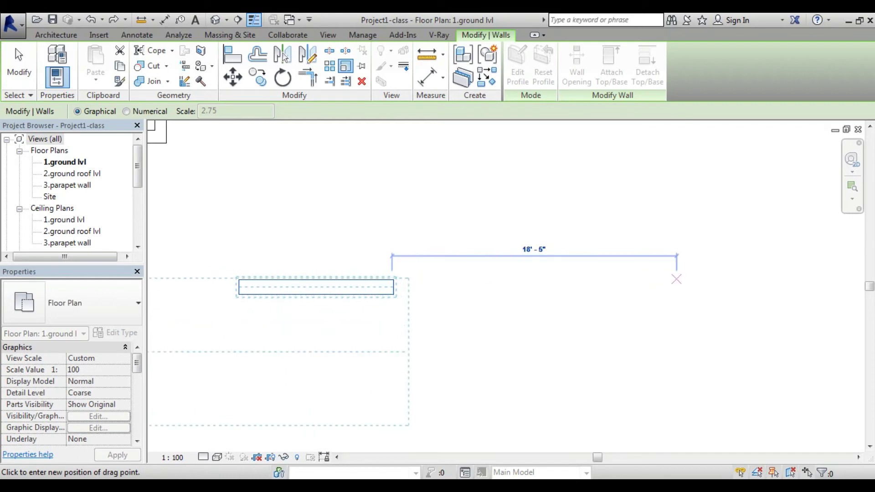
scroll(801, 281, down, 1)
middle_drag(778, 281, 691, 283)
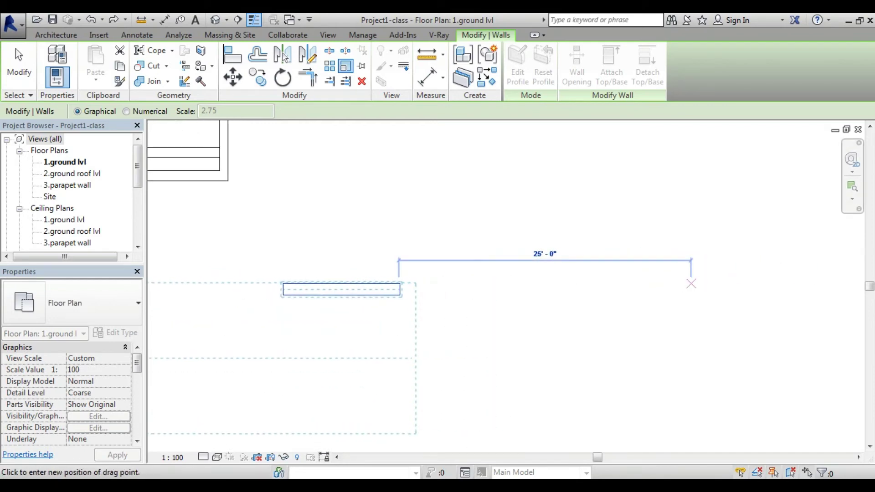
click(742, 283)
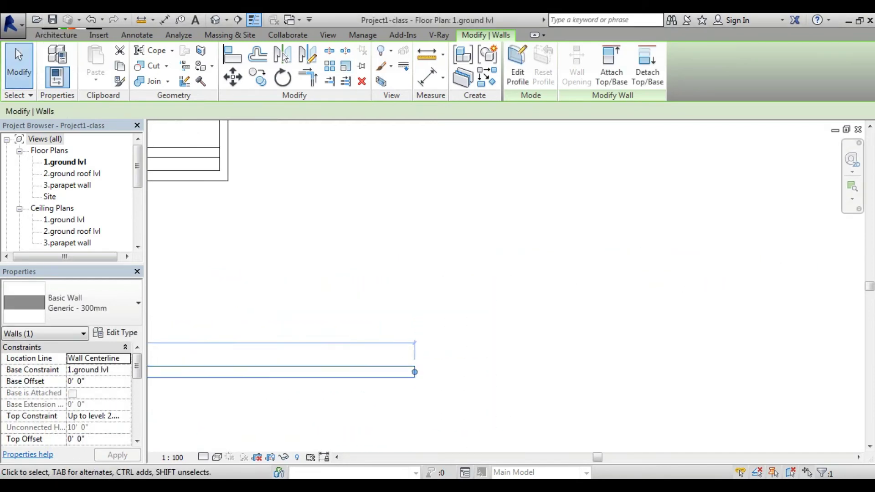
middle_drag(410, 319, 779, 251)
middle_drag(328, 283, 445, 287)
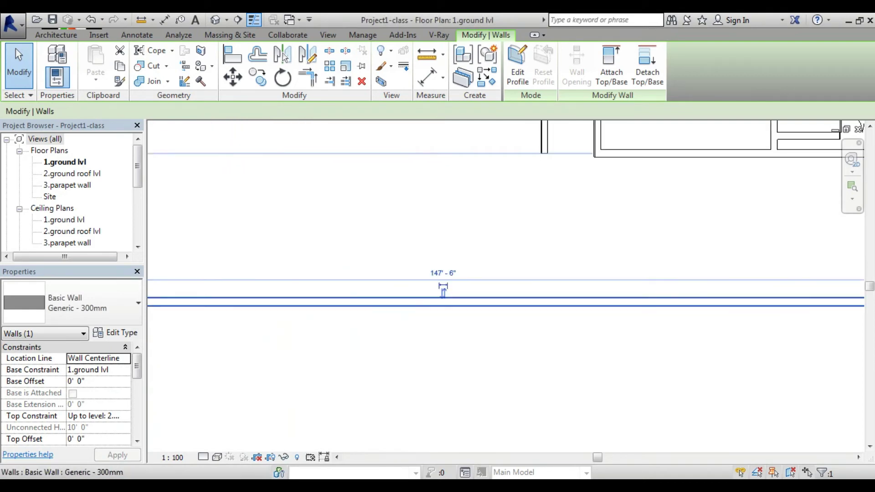
scroll(459, 293, down, 1)
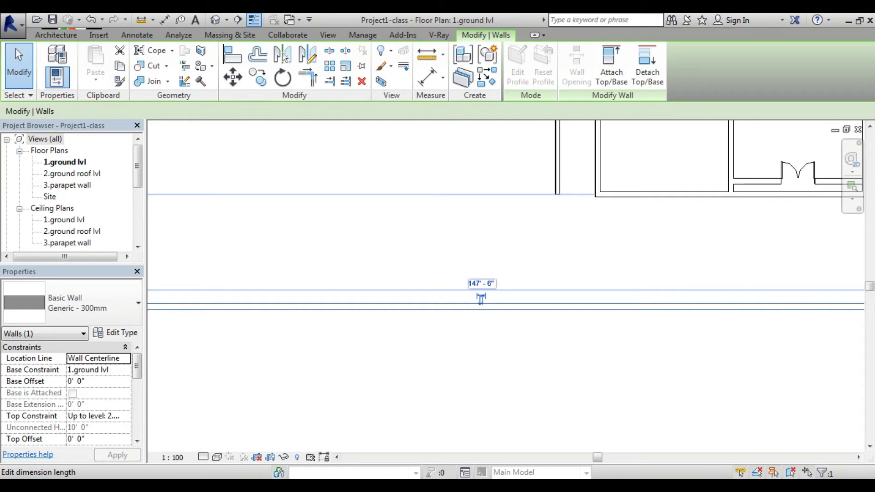
key(Return)
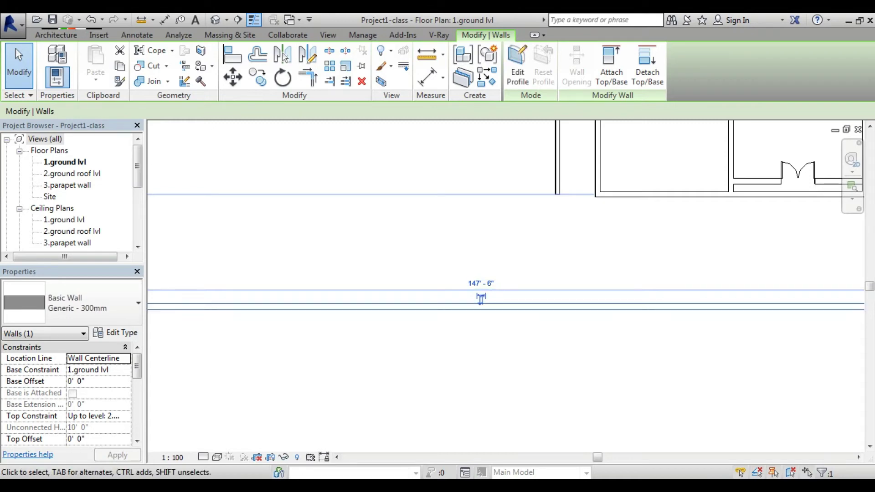
key(Escape)
scroll(319, 288, down, 5)
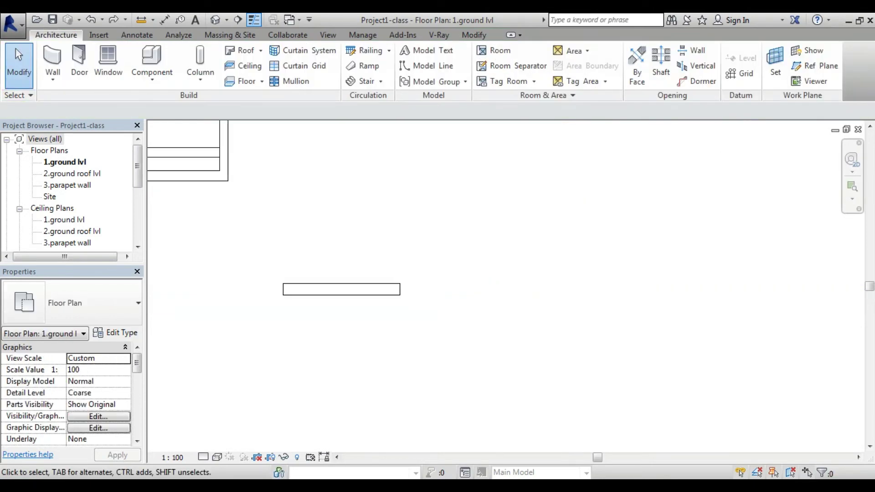
click(319, 290)
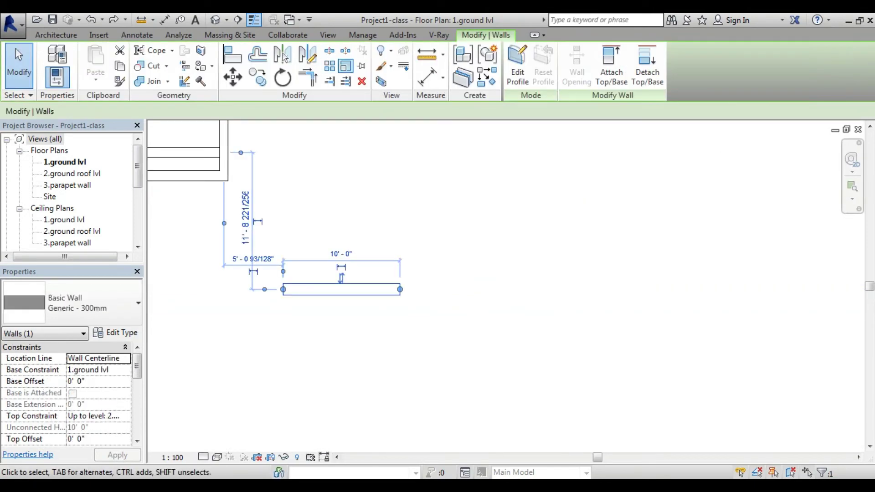
click(346, 66)
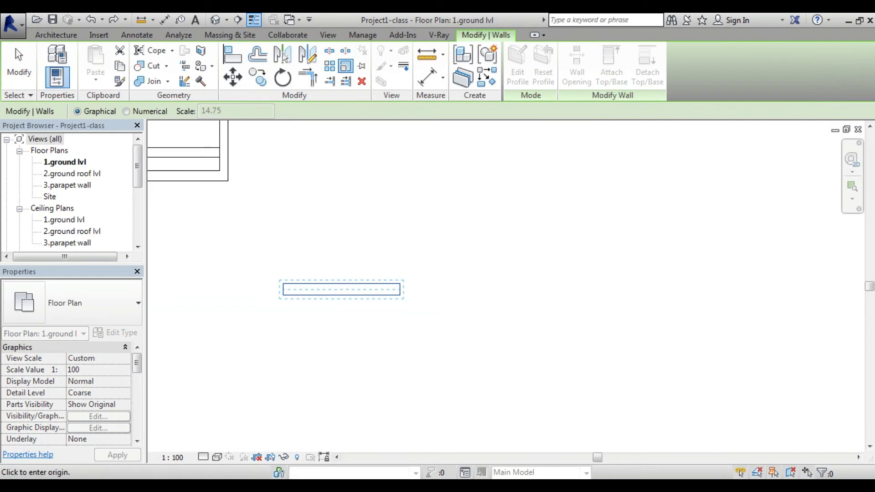
click(399, 285)
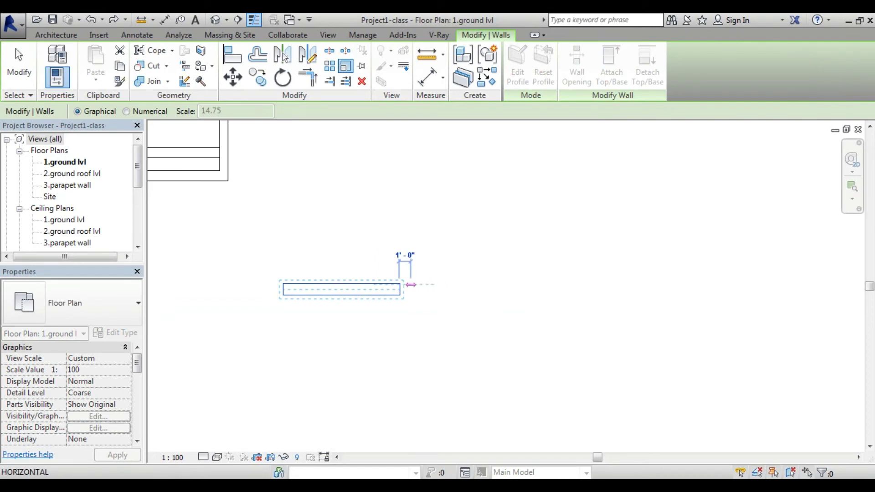
key(Escape)
key(Escape)
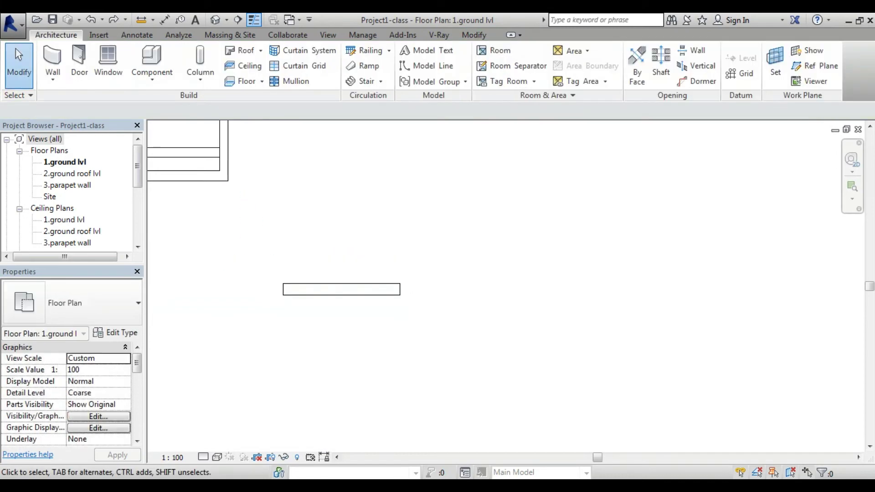
click(342, 290)
key(r)
key(e)
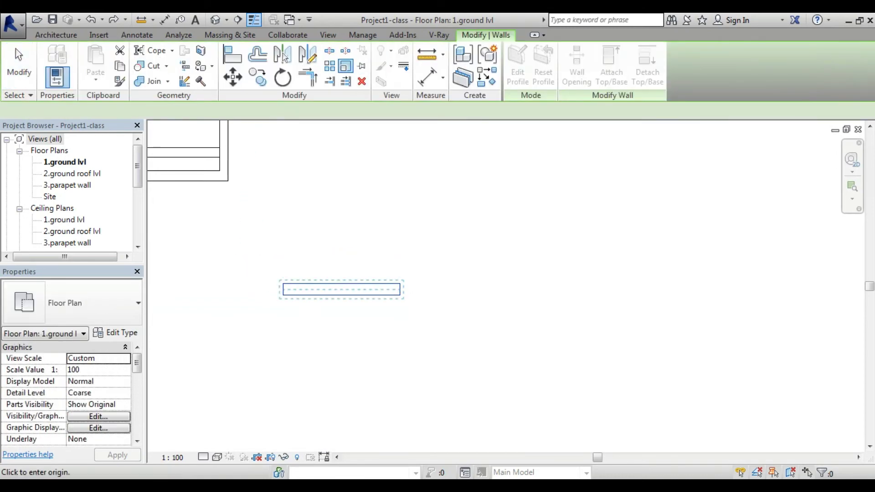
click(283, 289)
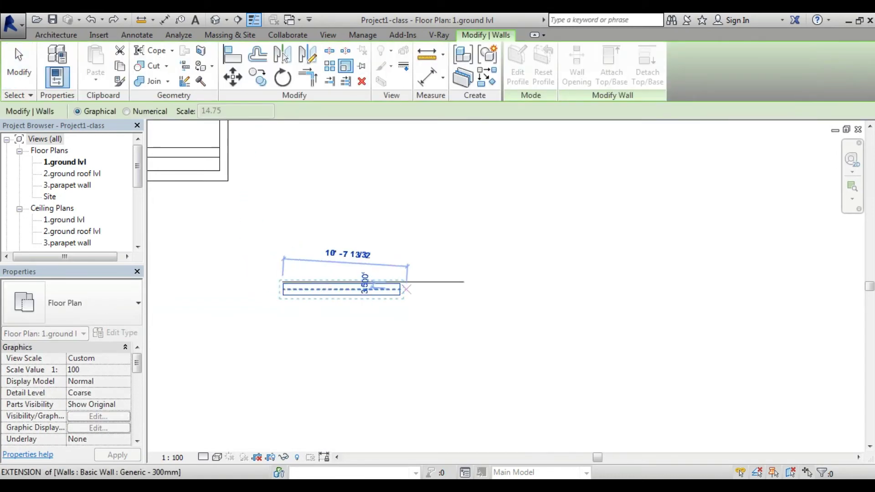
click(399, 282)
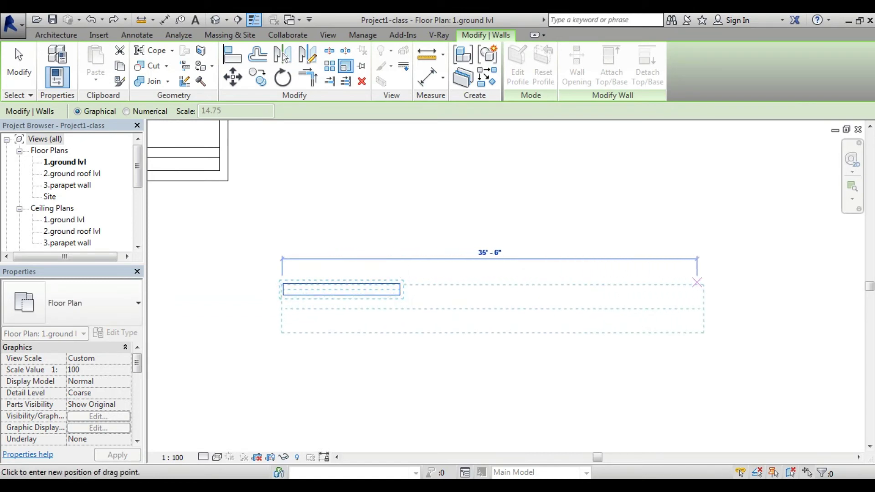
click(699, 282)
key(Escape)
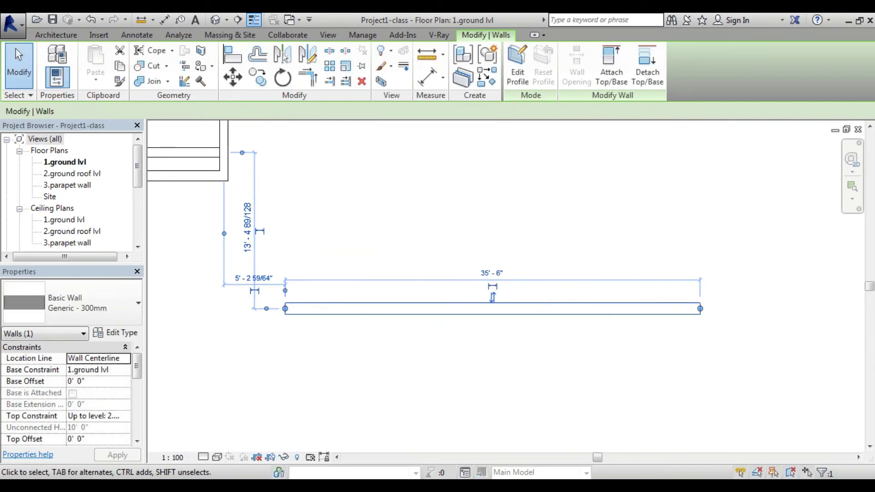
key(ctrl+z)
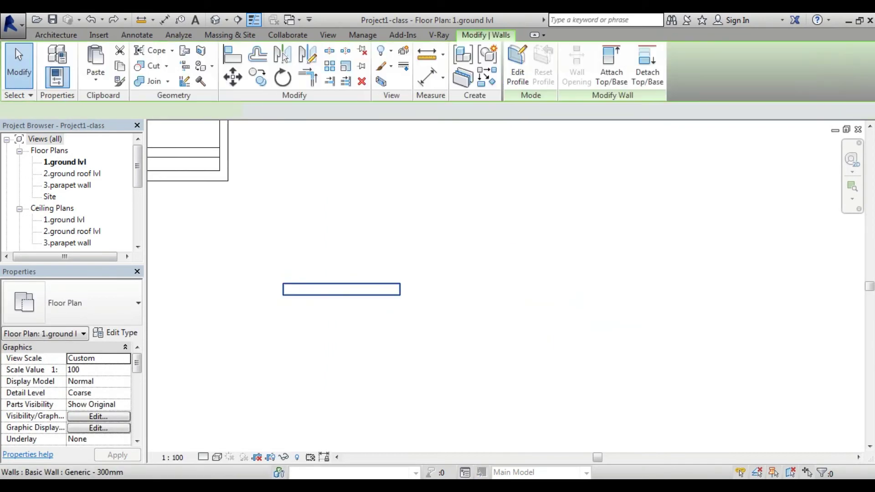
- Graphically scale the wall from its left end, using its right end as reference, to 42'-6"
key(r)
key(e)
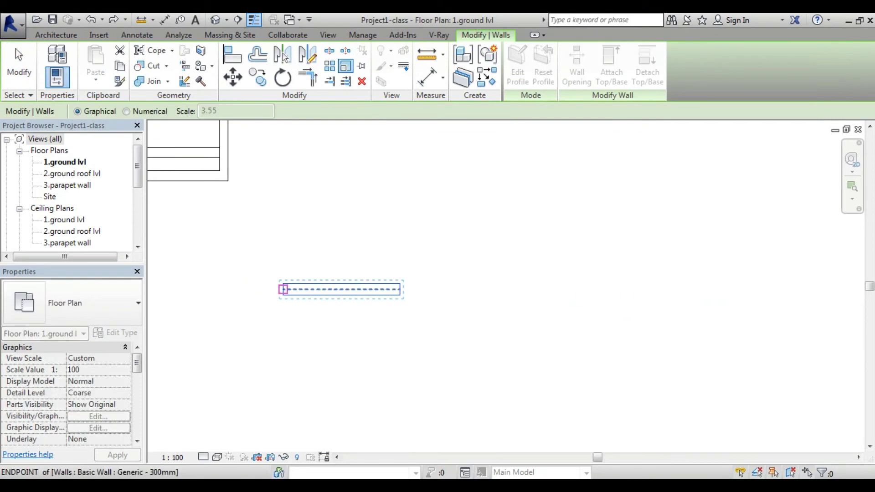
key(Escape)
key(Escape)
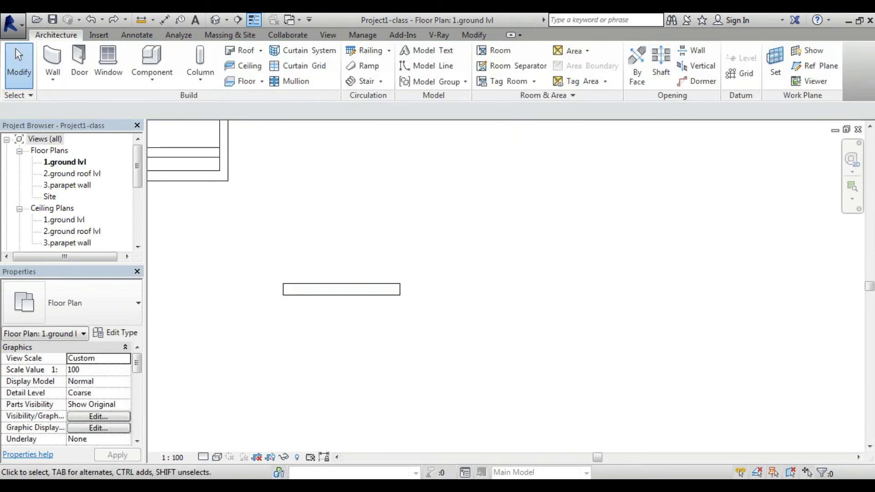
click(341, 291)
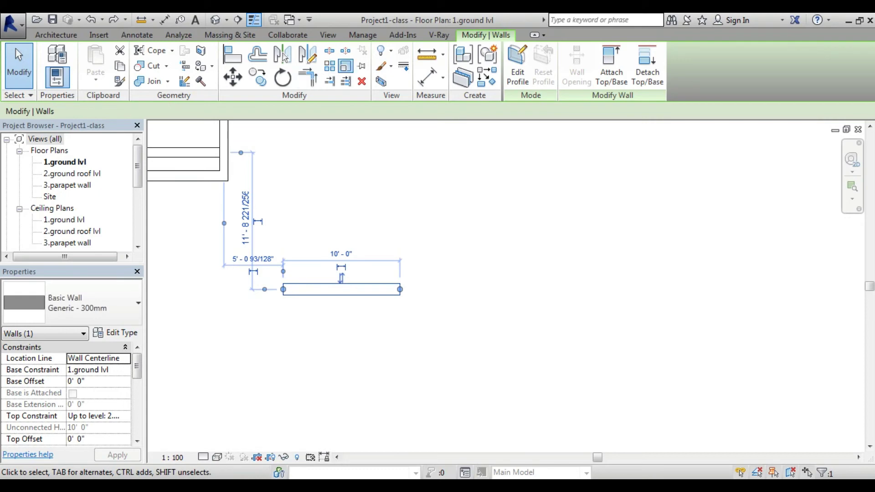
click(346, 66)
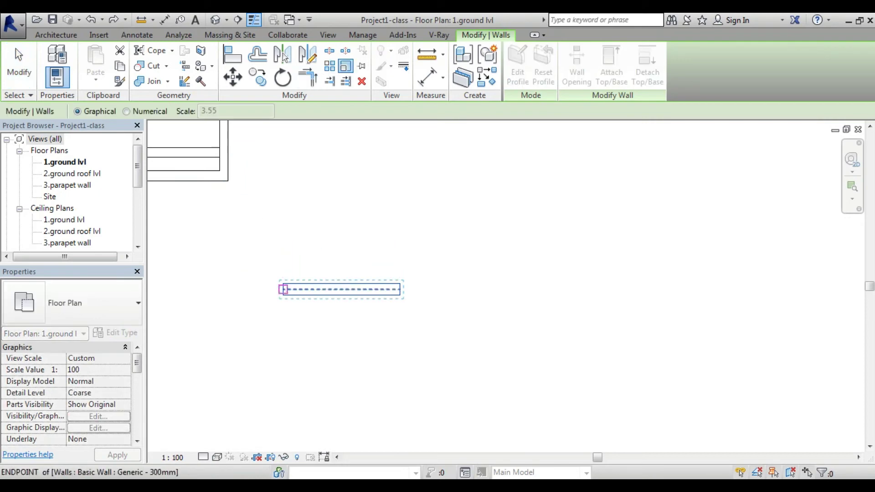
click(283, 288)
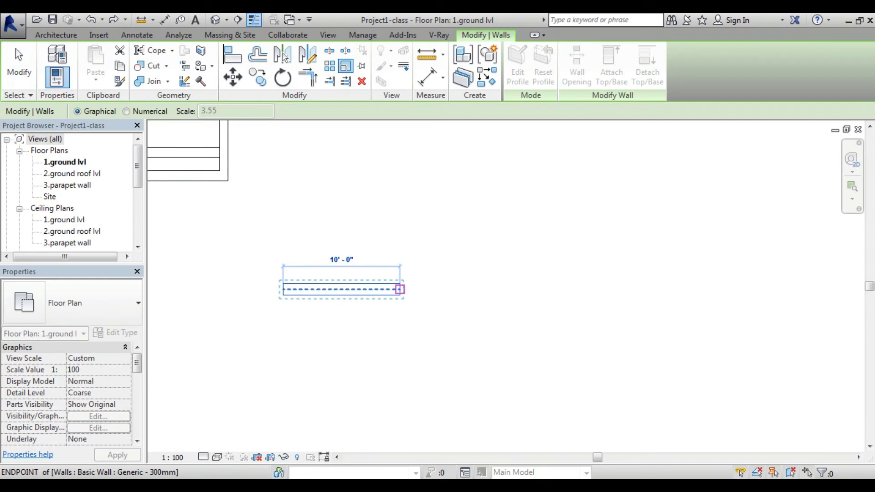
click(400, 289)
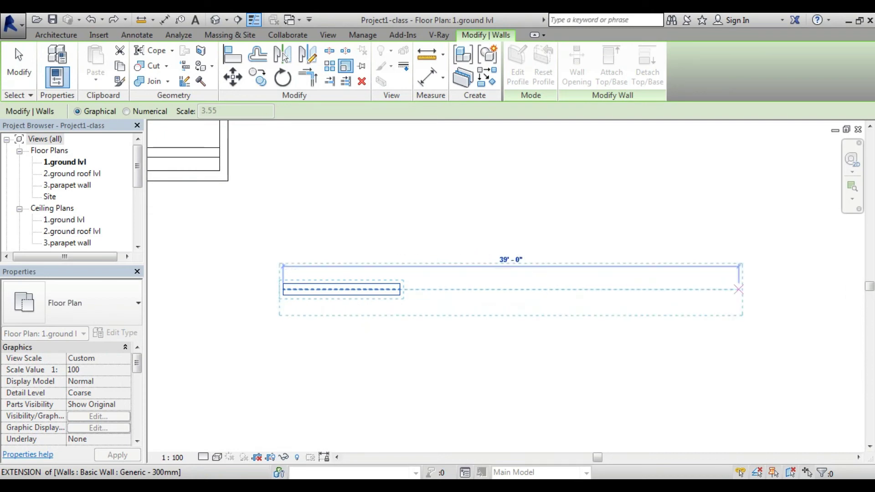
click(779, 288)
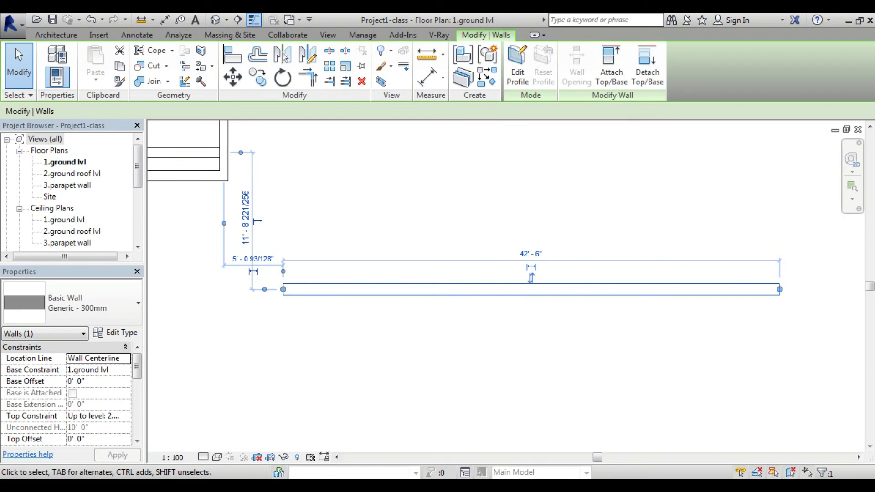
- Scale the wall by a numerical factor of .5 about its right end, to 21'-3"
key(r)
key(e)
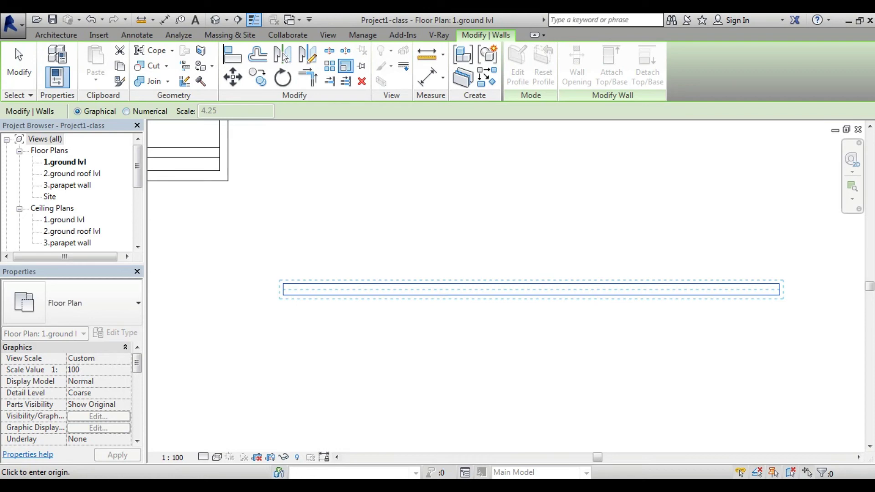
click(126, 111)
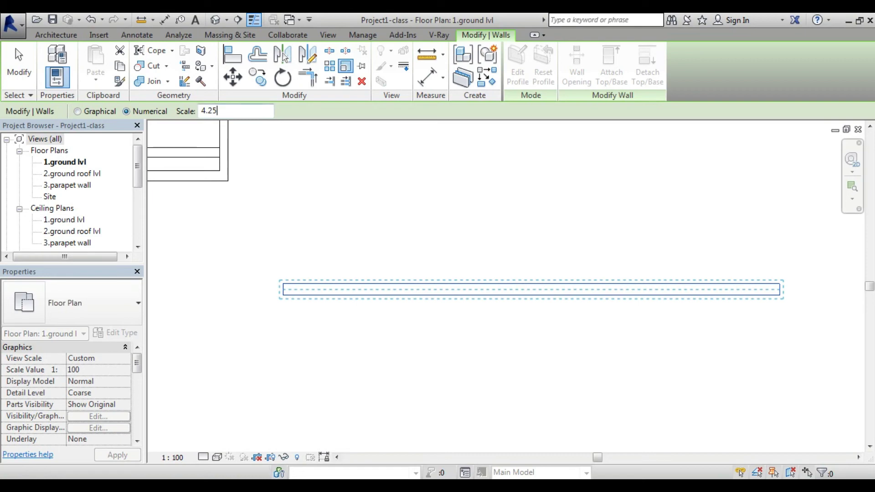
key(ctrl+a)
text(.)
text(5)
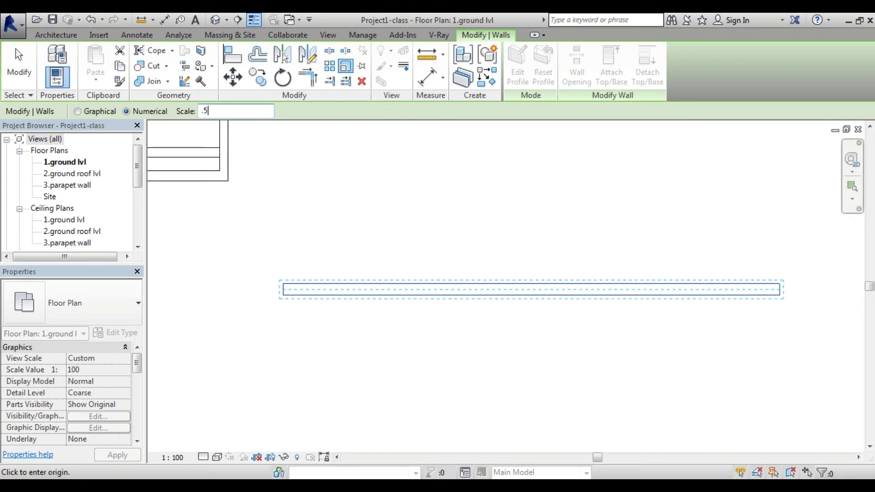
click(779, 289)
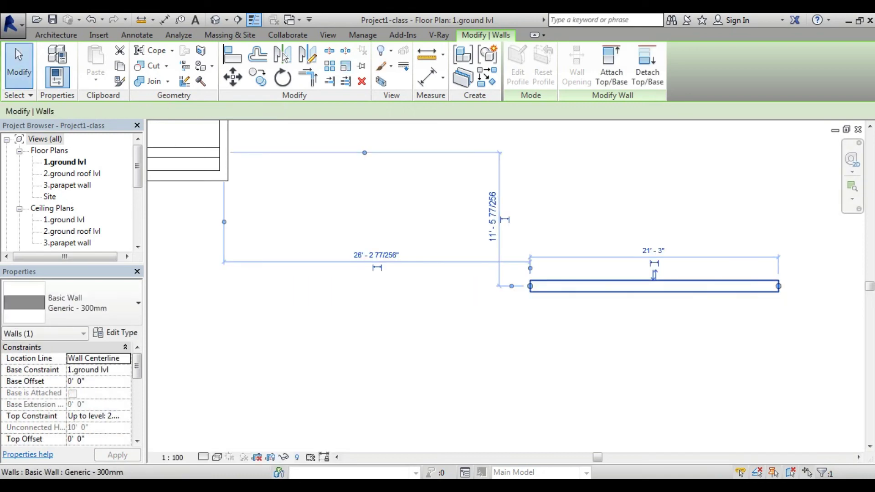